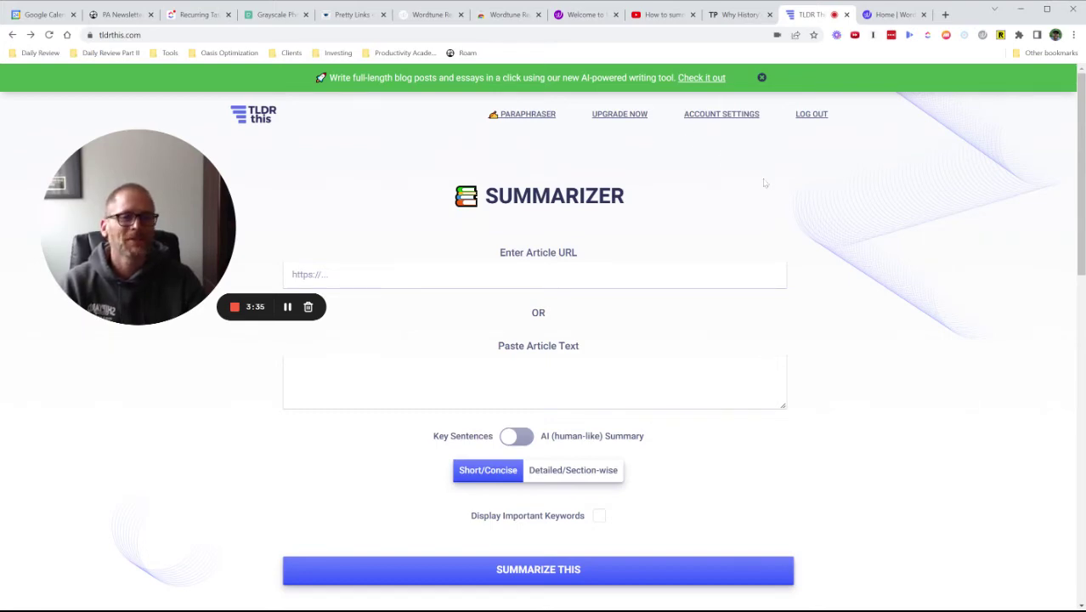
# Step: Look over the Taylor Pearson article on optimizing for interesting in its tab
pyautogui.click(736, 16)
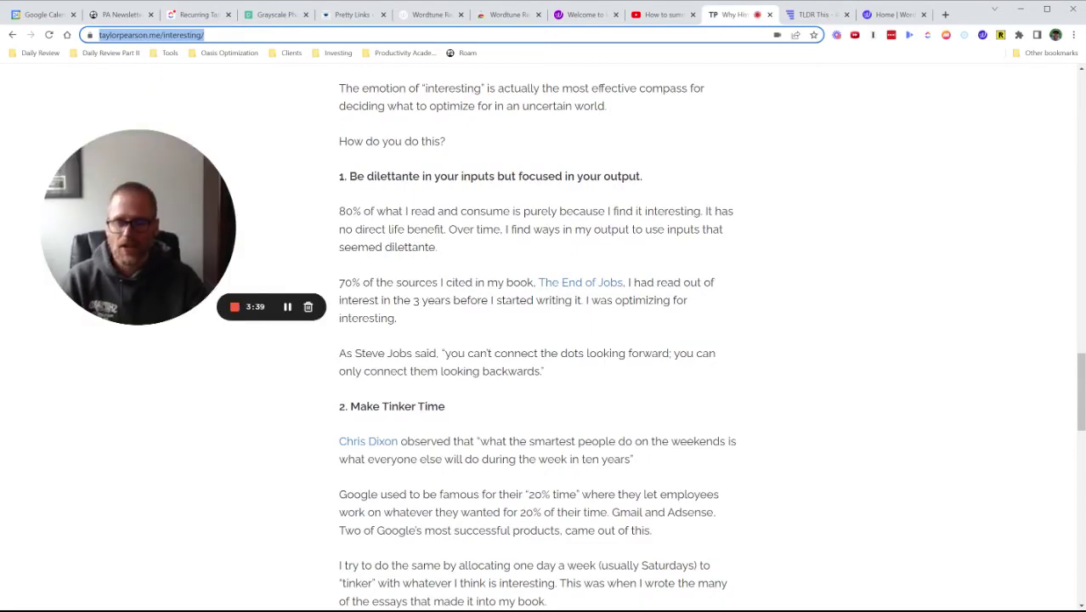
pyautogui.scroll(15, 537, 339)
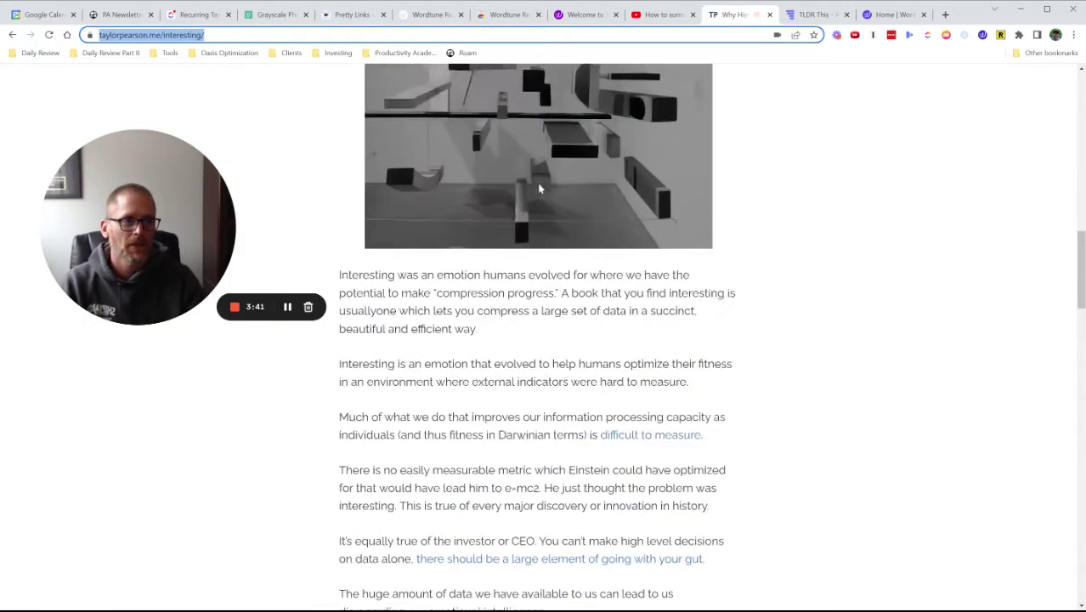
pyautogui.scroll(5, 537, 340)
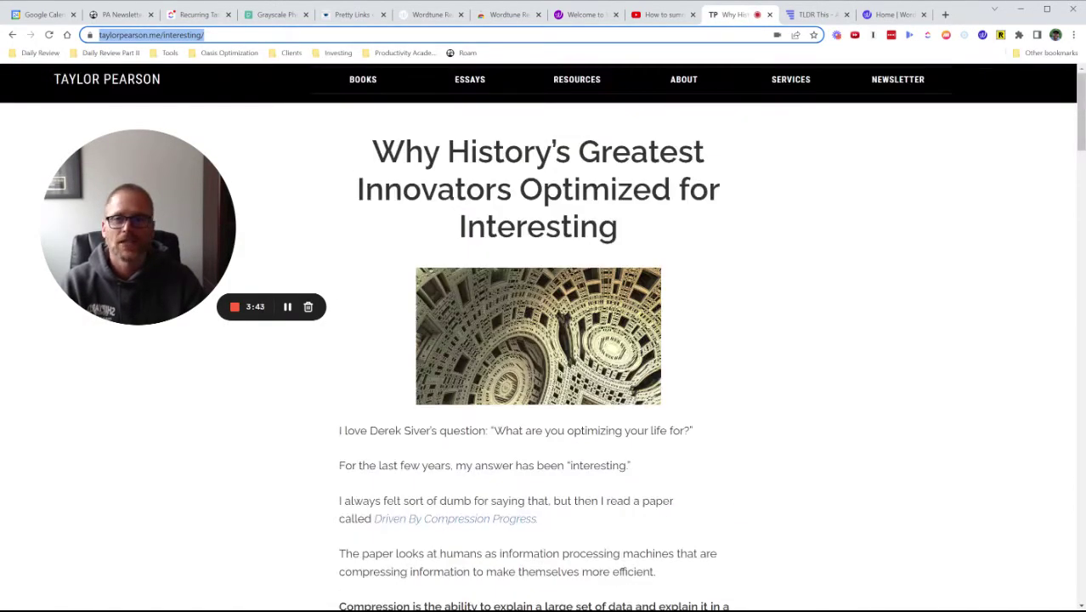
pyautogui.scroll(-1, 537, 340)
pyautogui.click(809, 15)
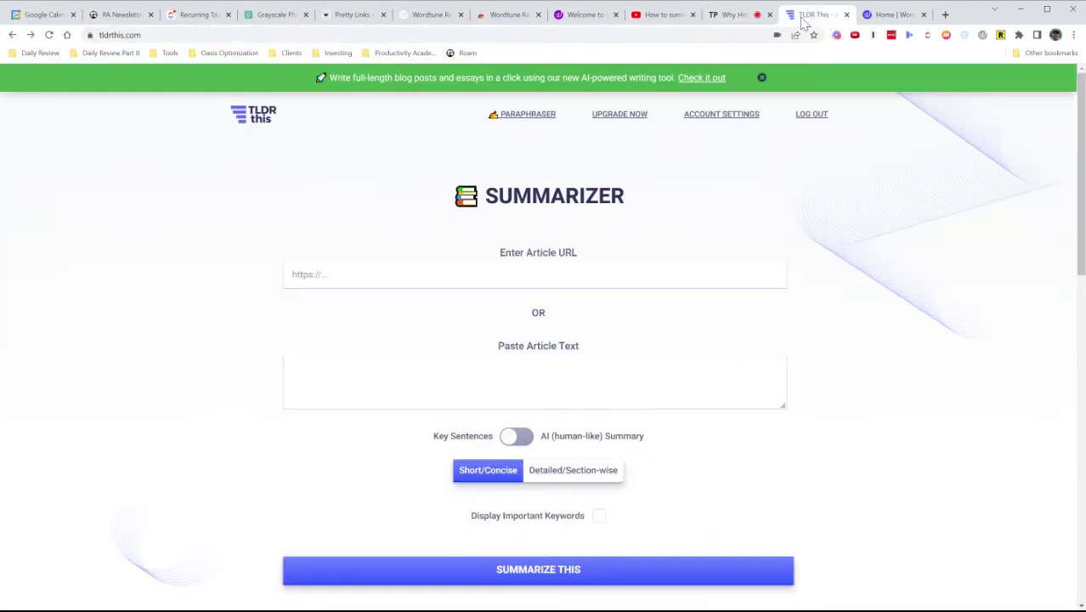
pyautogui.click(535, 274)
pyautogui.write('https://taylorpearson.me/interesting/')
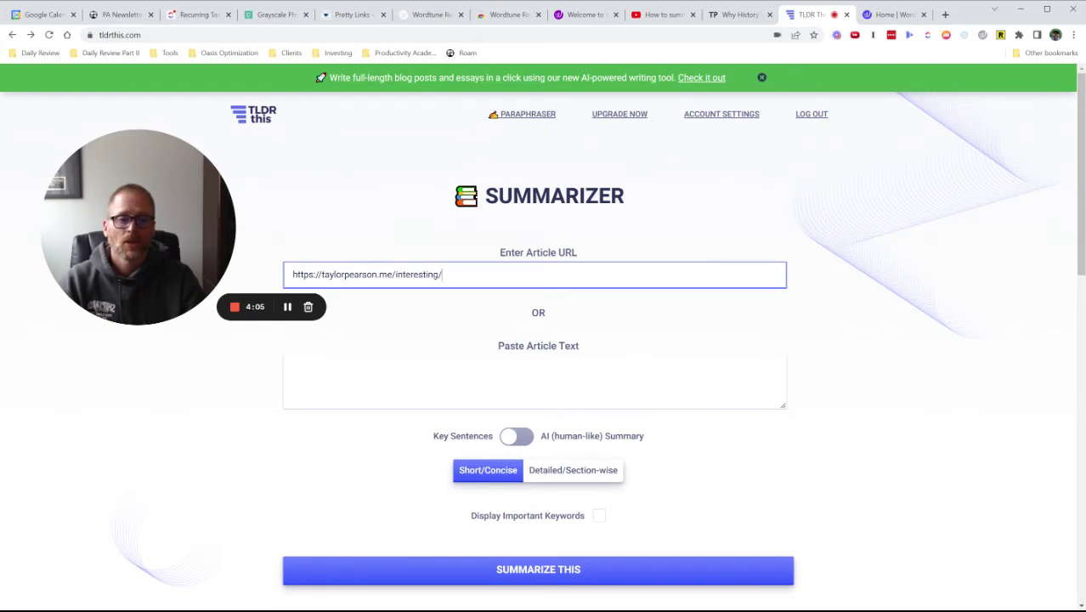
pyautogui.click(517, 436)
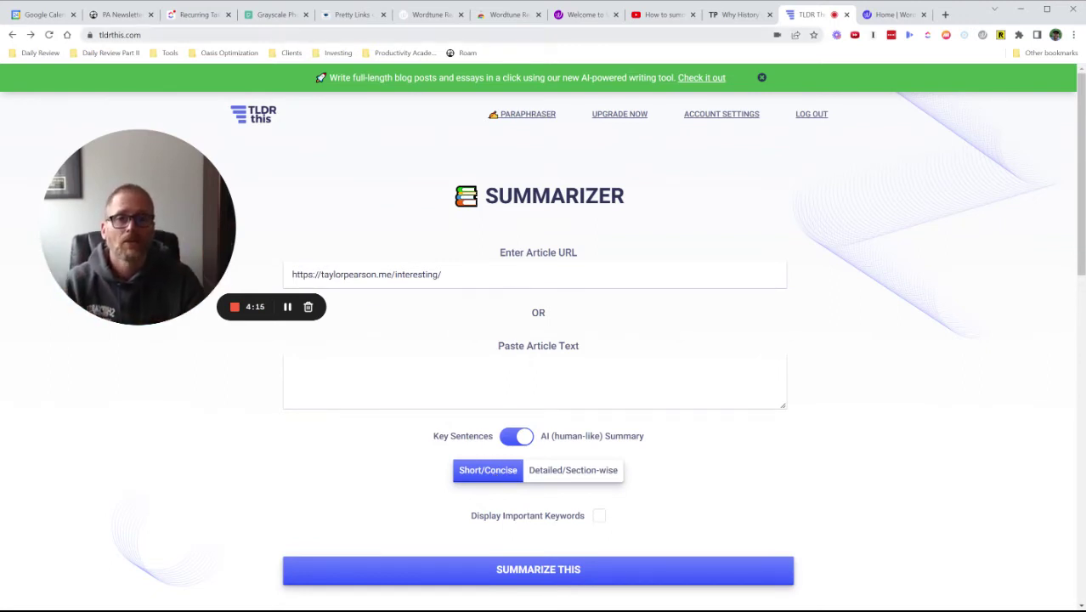
pyautogui.click(736, 14)
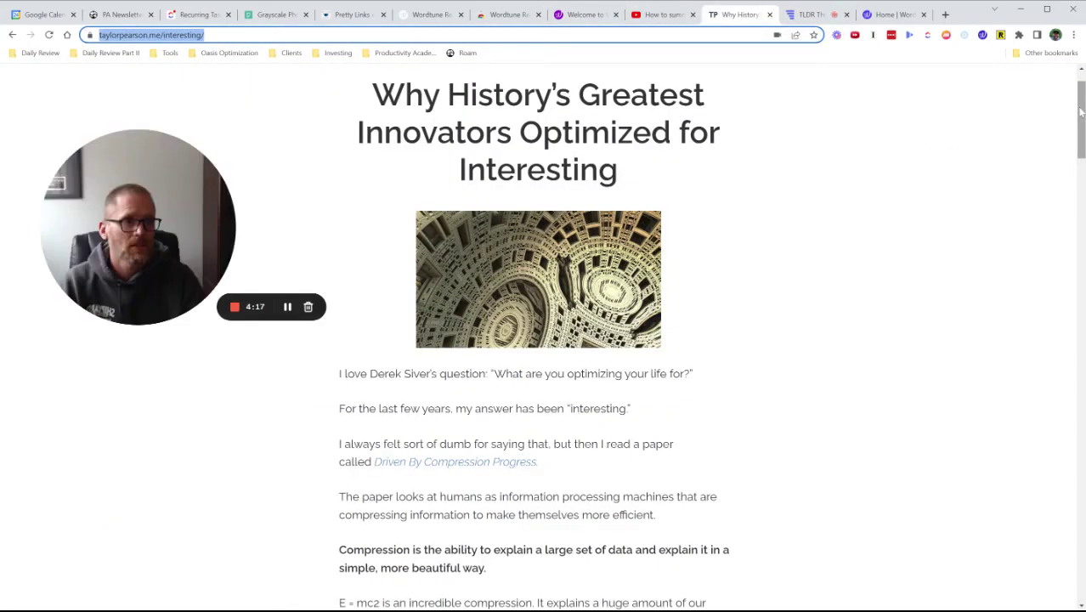
pyautogui.moveTo(1080, 111); pyautogui.dragTo(952, 60)
# Step: Generate the short AI summary of the Taylor Pearson article and read through it
pyautogui.click(809, 15)
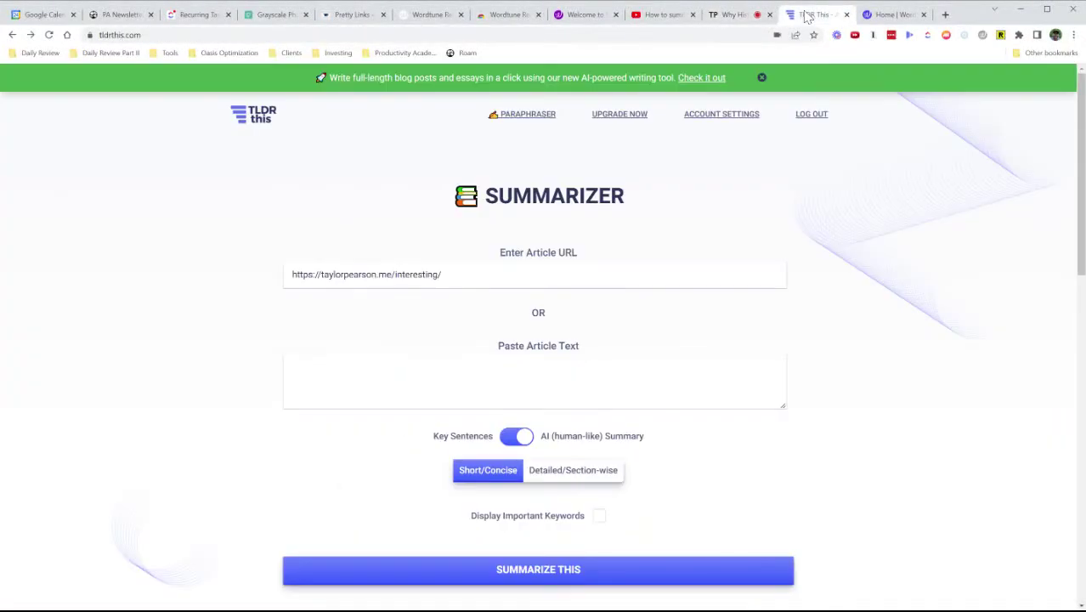
pyautogui.click(561, 571)
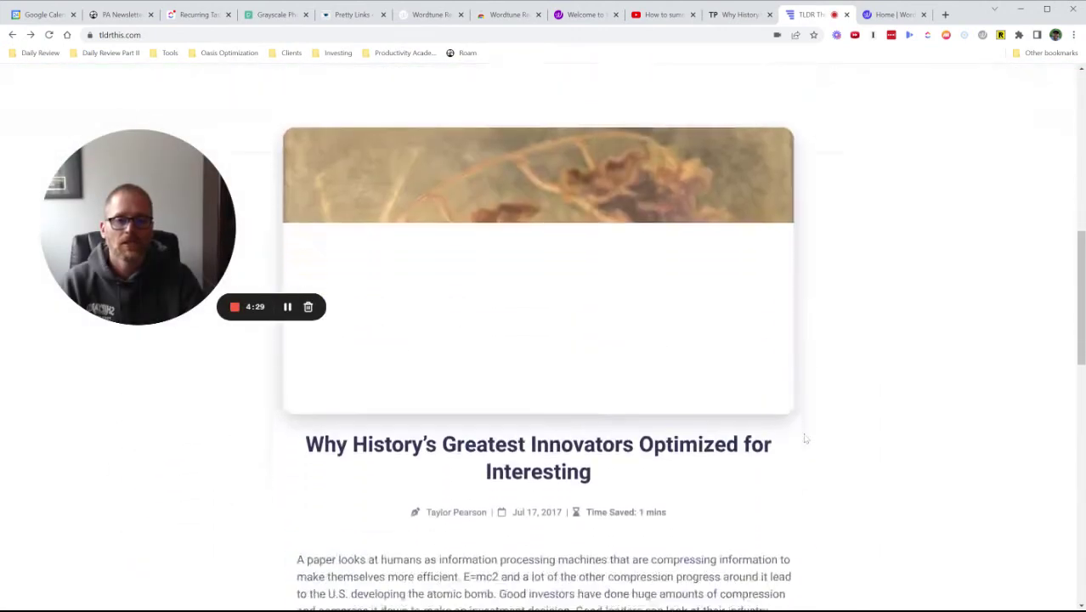
pyautogui.scroll(-2, 848, 435)
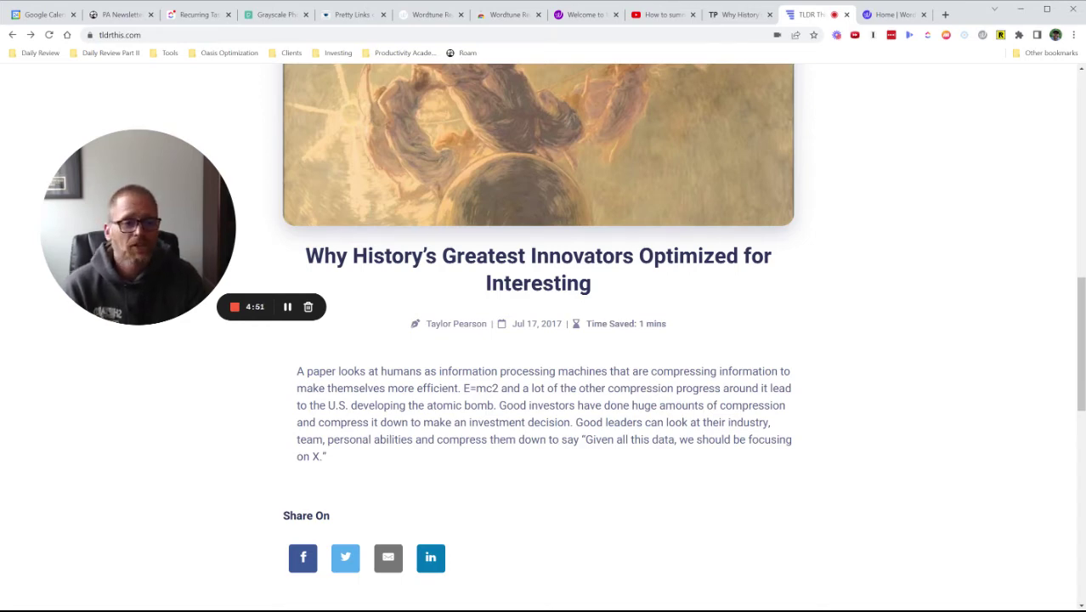
pyautogui.scroll(10, 575, 421)
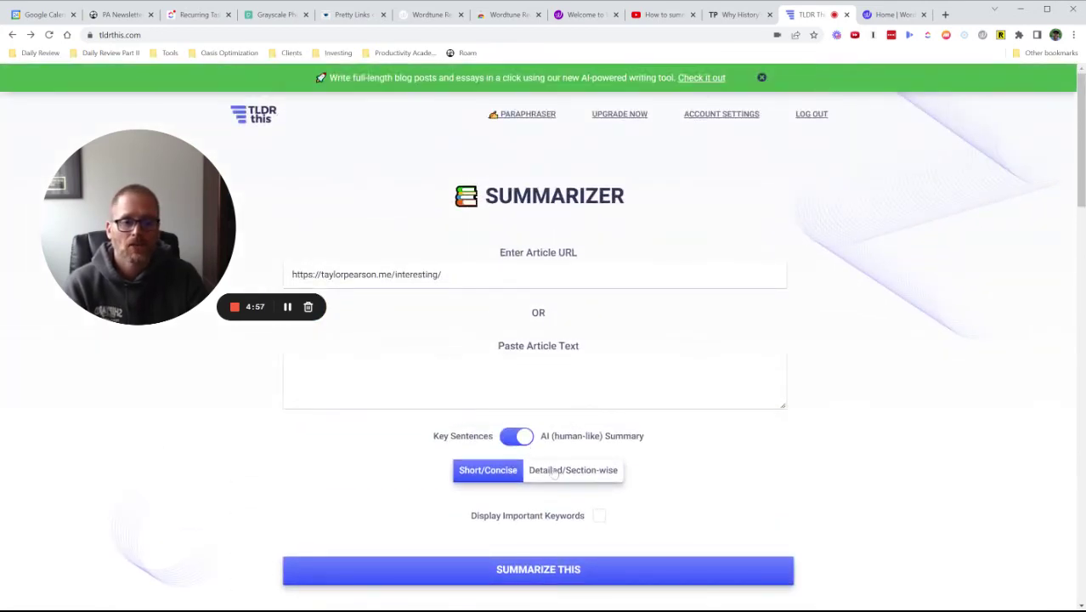
# Step: Request a Detailed/Section-wise summary, refused for lack of coins, then select the article link
pyautogui.click(554, 474)
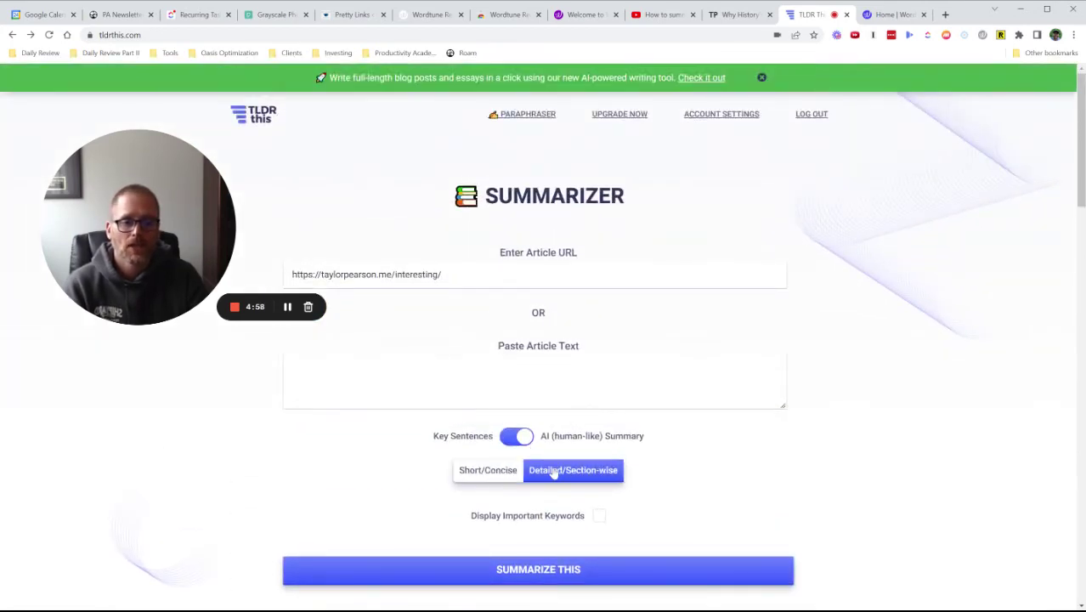
pyautogui.click(535, 571)
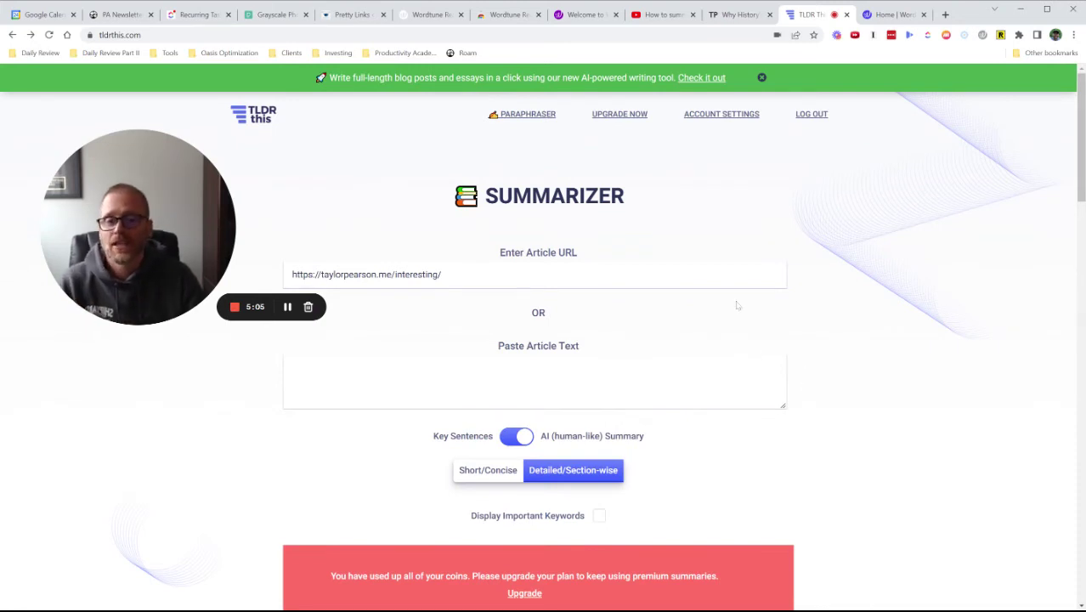
pyautogui.moveTo(525, 287); pyautogui.dragTo(277, 282)
pyautogui.hotkey('ctrl', 'c')
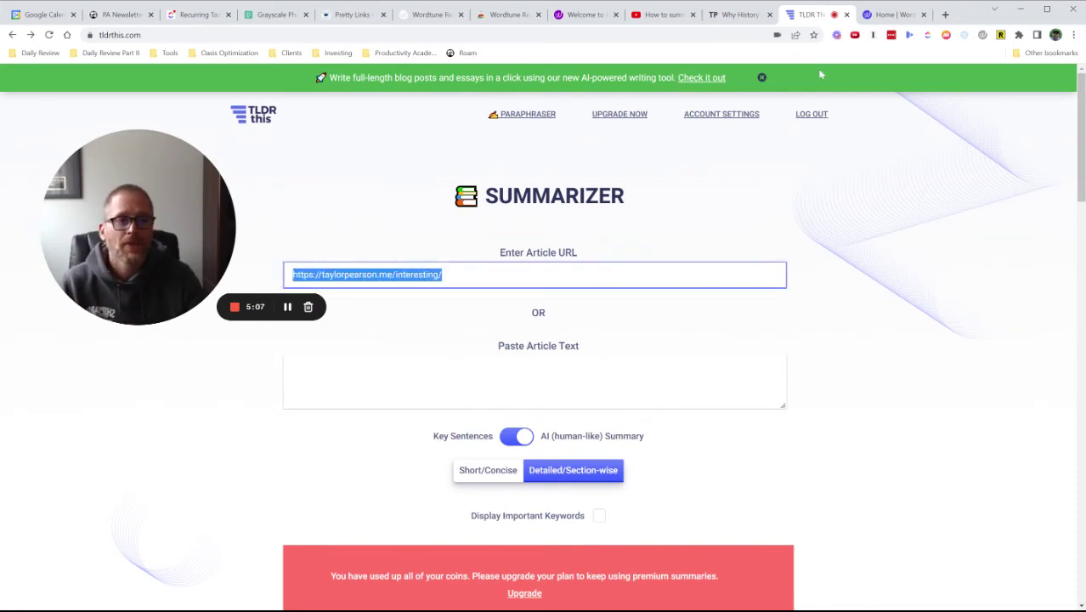
pyautogui.click(888, 15)
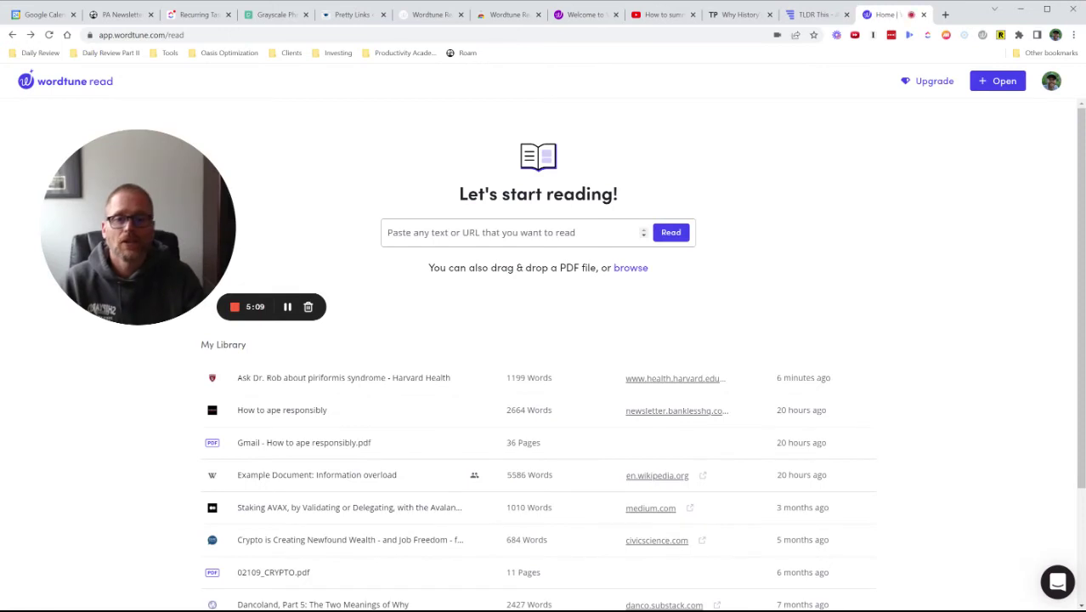
# Step: Paste the article link into Wordtune Read's reading box and click Read
pyautogui.click(486, 239)
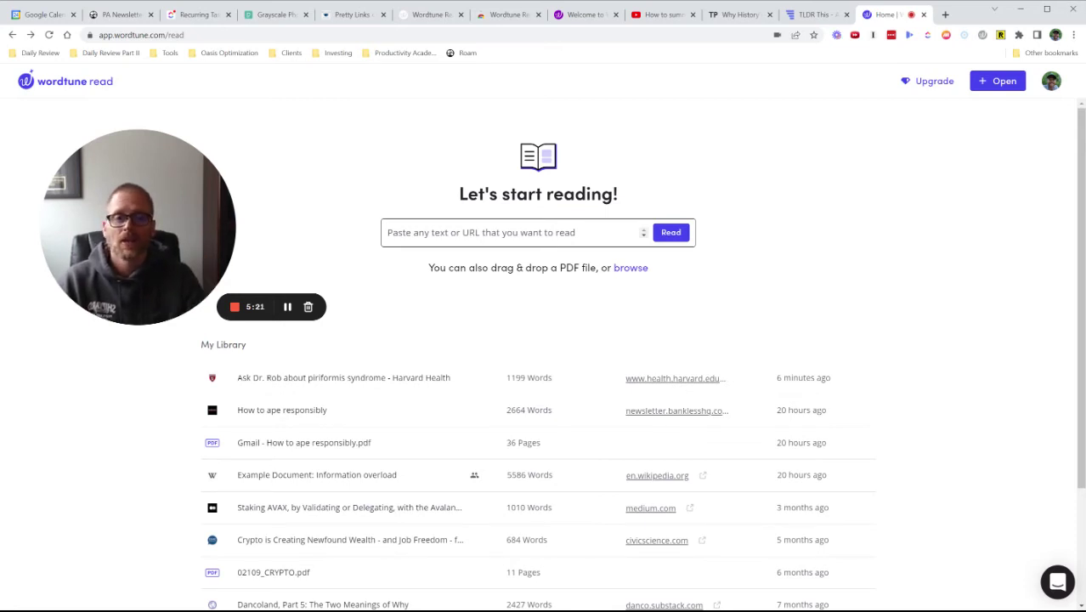
pyautogui.hotkey('ctrl', 'v')
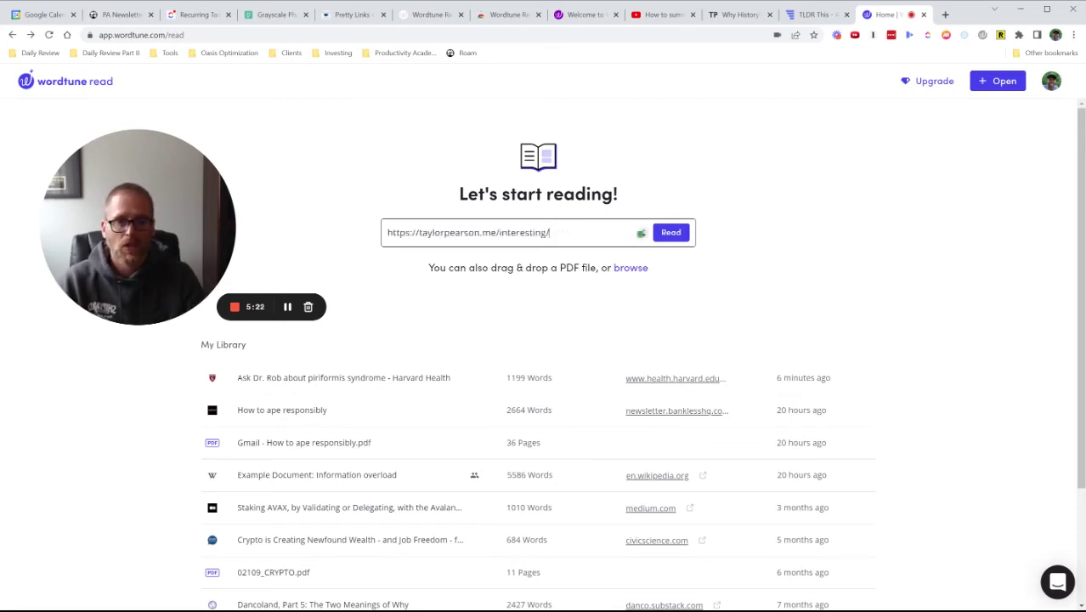
pyautogui.click(670, 233)
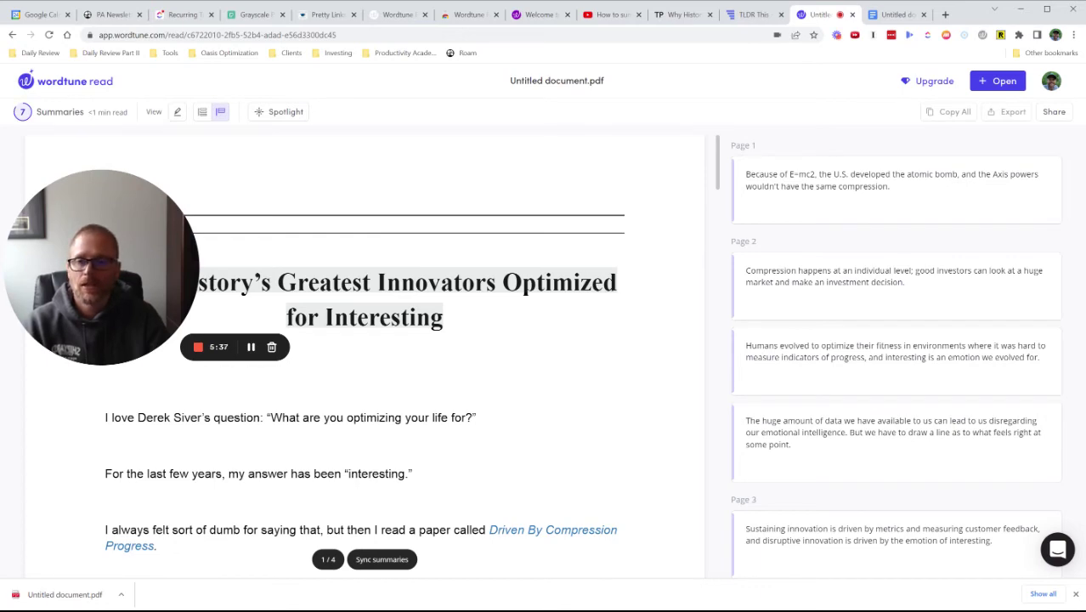
# Step: Ungroup the summaries, jump to the Page 1 E=mc2 summary's passage, and scroll through the article
pyautogui.scroll(-2, 492, 303)
pyautogui.scroll(2, 492, 304)
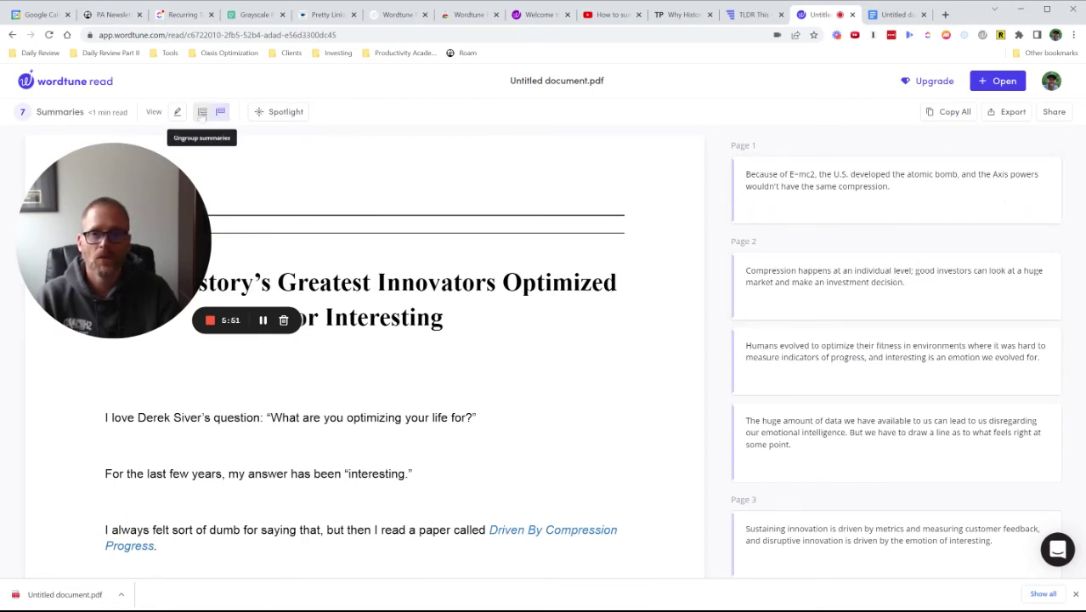
pyautogui.click(202, 111)
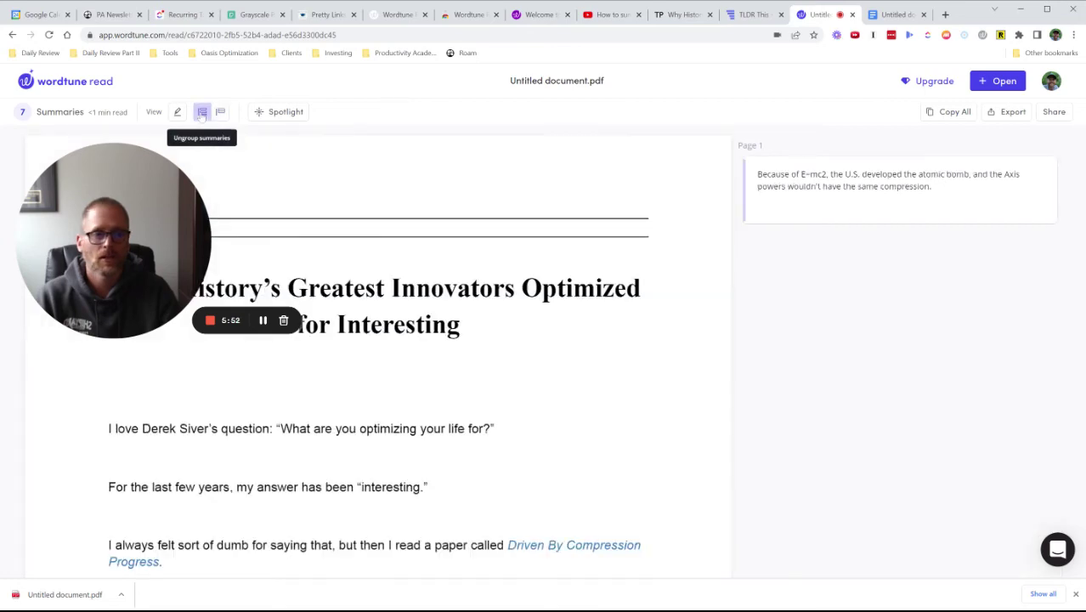
pyautogui.click(875, 206)
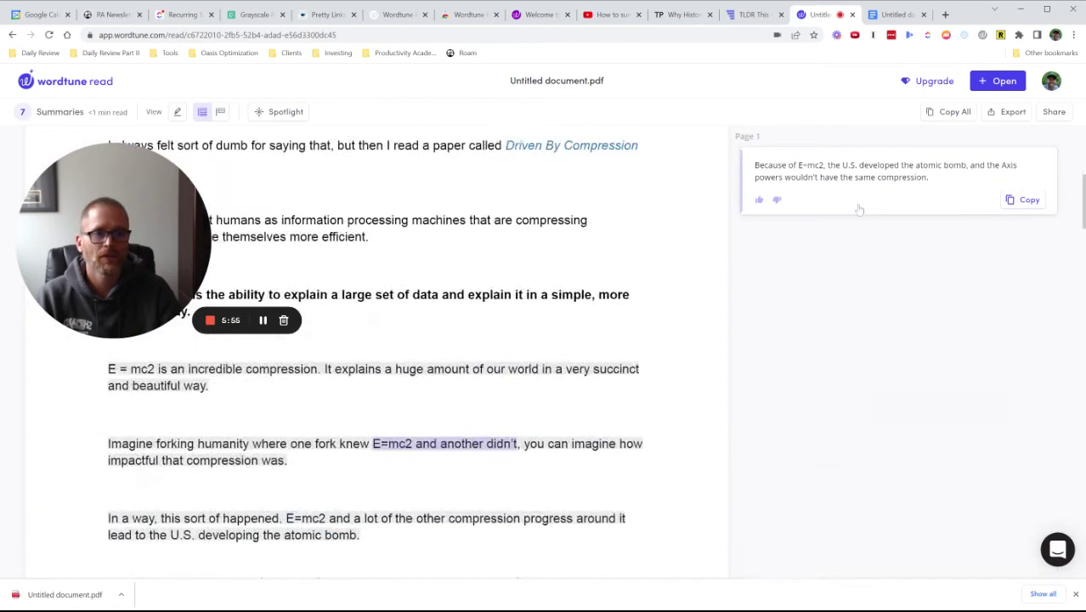
pyautogui.scroll(-10, 875, 172)
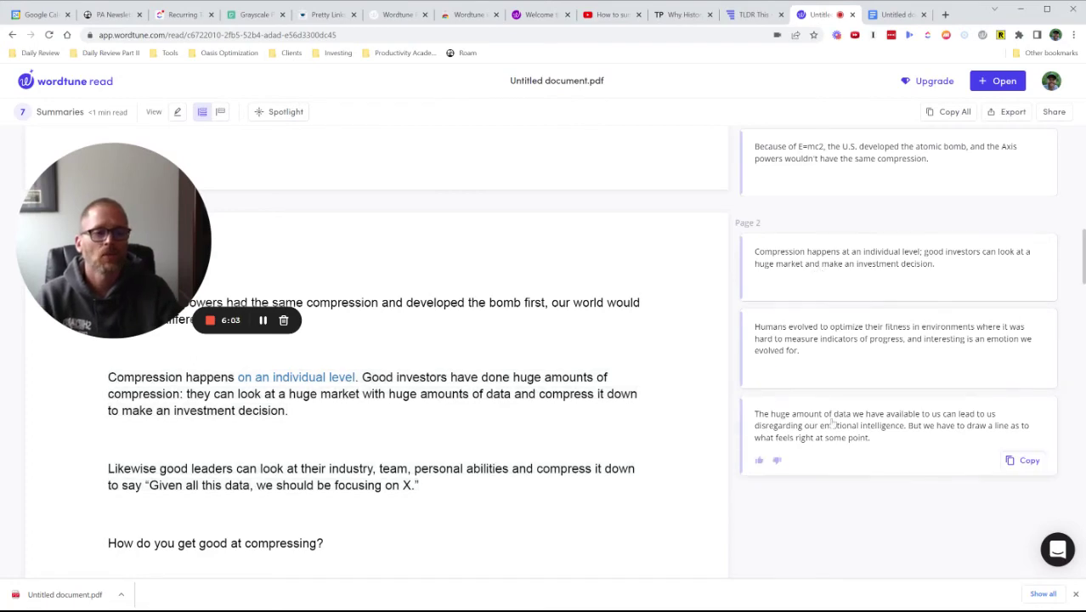
pyautogui.scroll(-4, 829, 409)
pyautogui.scroll(-7, 828, 408)
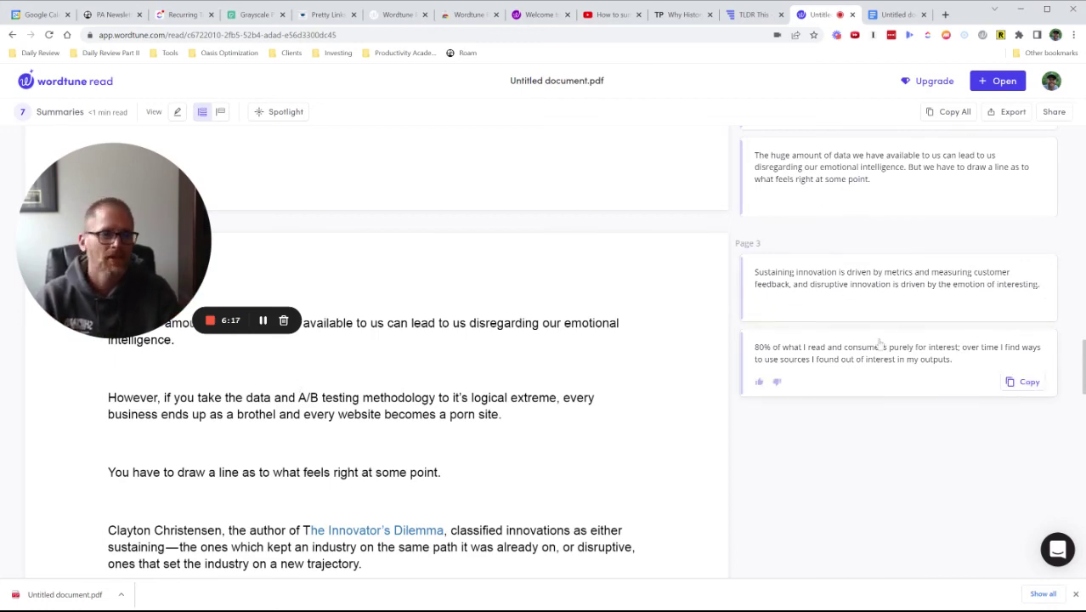
pyautogui.scroll(15, 858, 222)
pyautogui.scroll(-7, 858, 222)
# Step: Group summaries by page and jump to the 'huge amount of data' passage on page 3
pyautogui.scroll(8, 856, 239)
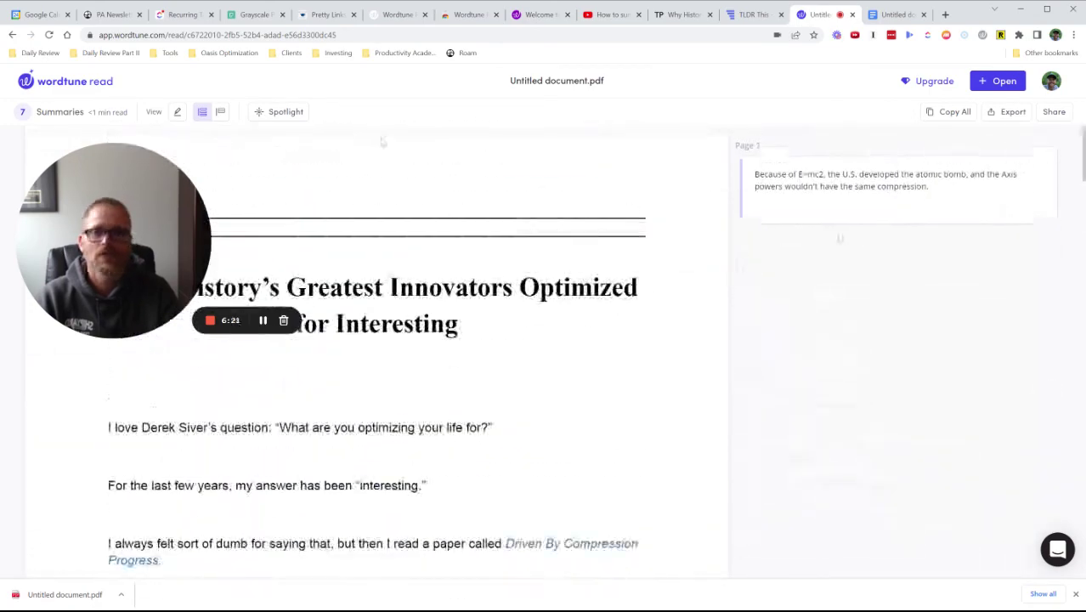
pyautogui.click(220, 111)
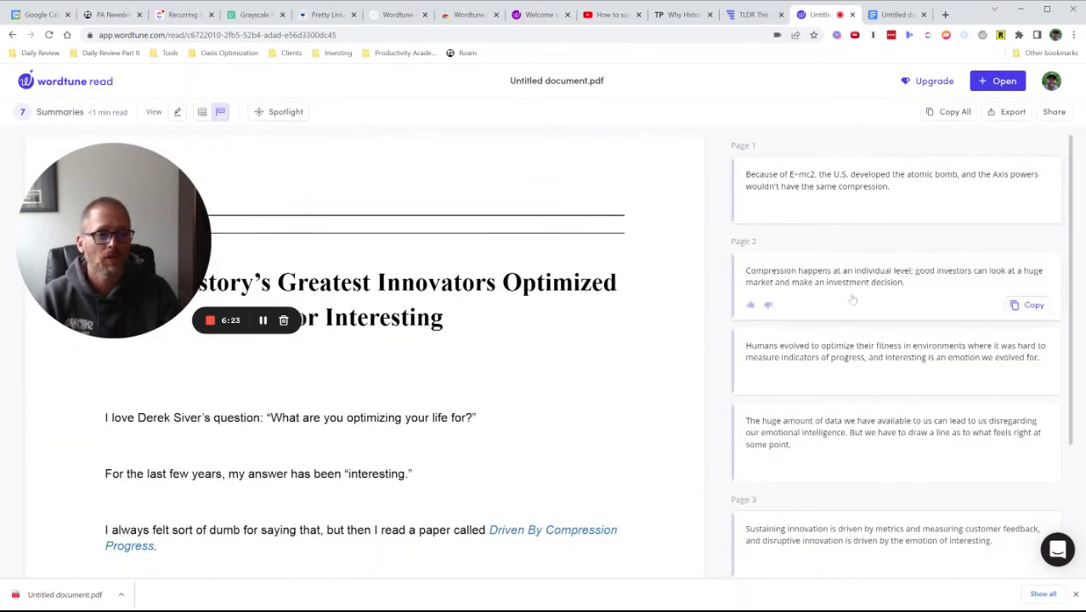
pyautogui.click(884, 435)
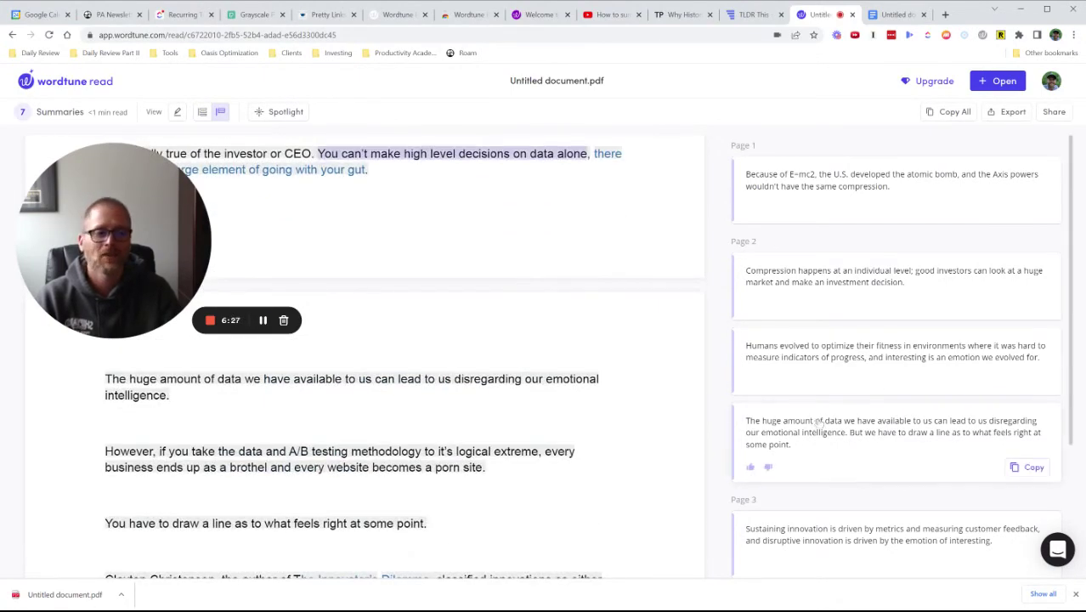
pyautogui.scroll(-2, 816, 421)
pyautogui.scroll(1, 829, 397)
pyautogui.moveTo(832, 365)
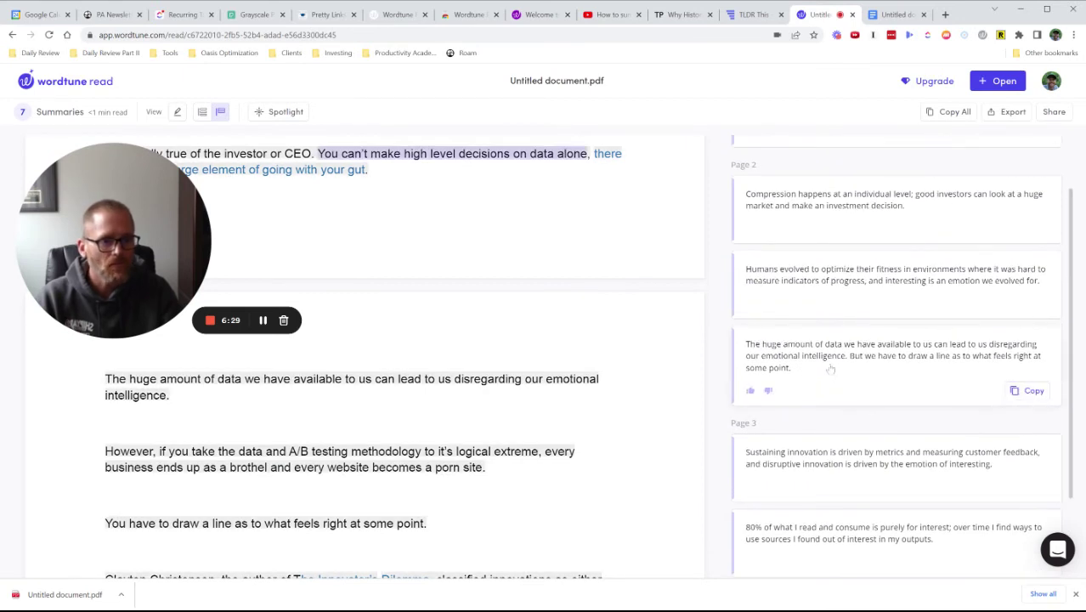
pyautogui.scroll(1, 832, 365)
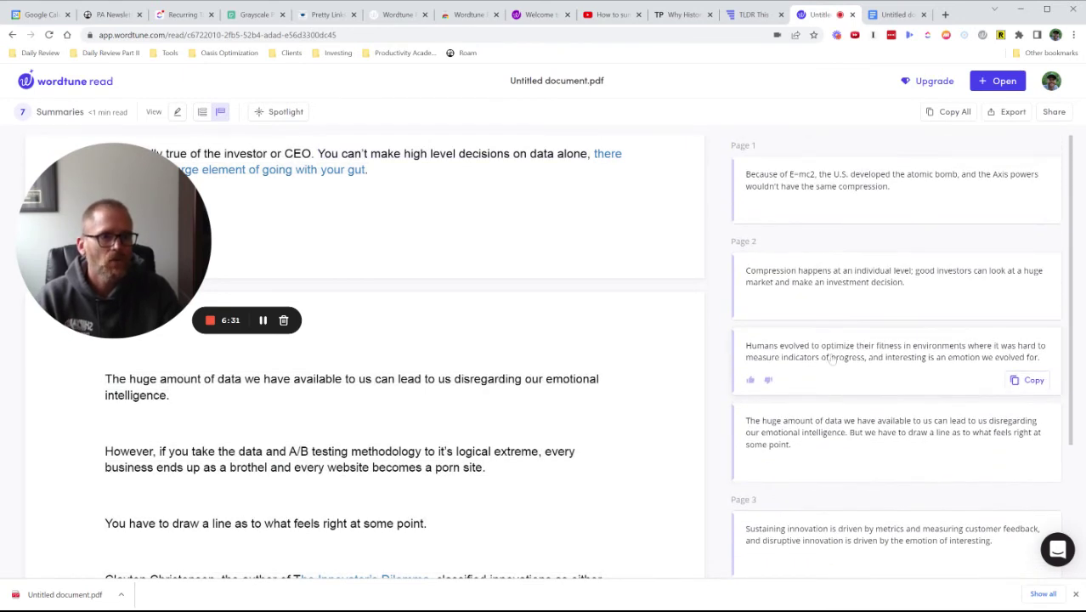
pyautogui.scroll(-2, 832, 360)
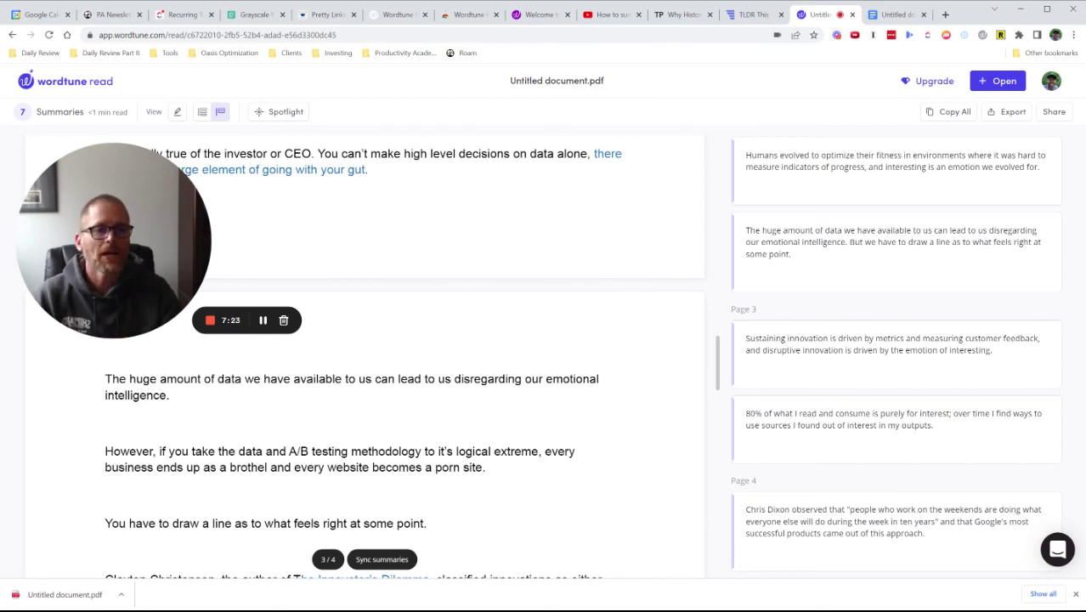
pyautogui.moveTo(807, 269)
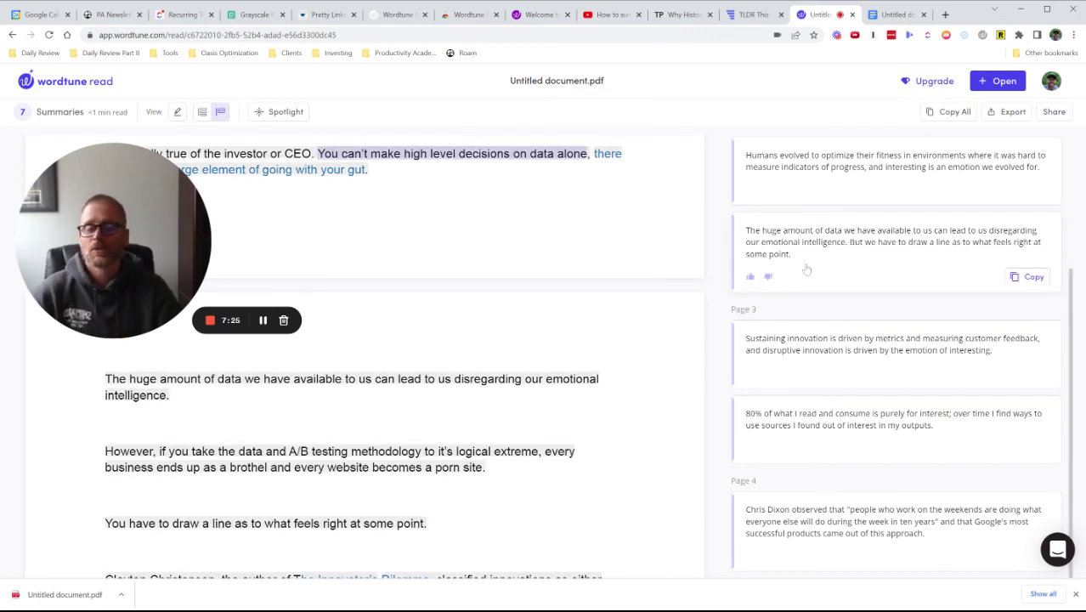